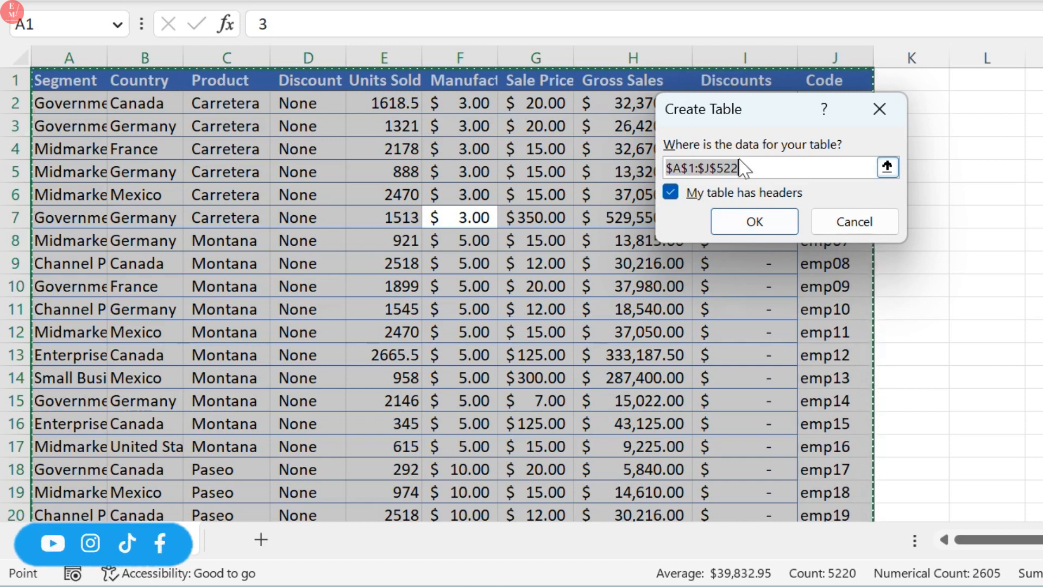
Convert the range A1:J522 into a table with headers and create a PivotTable from Table1 on a new worksheet
click(728, 230)
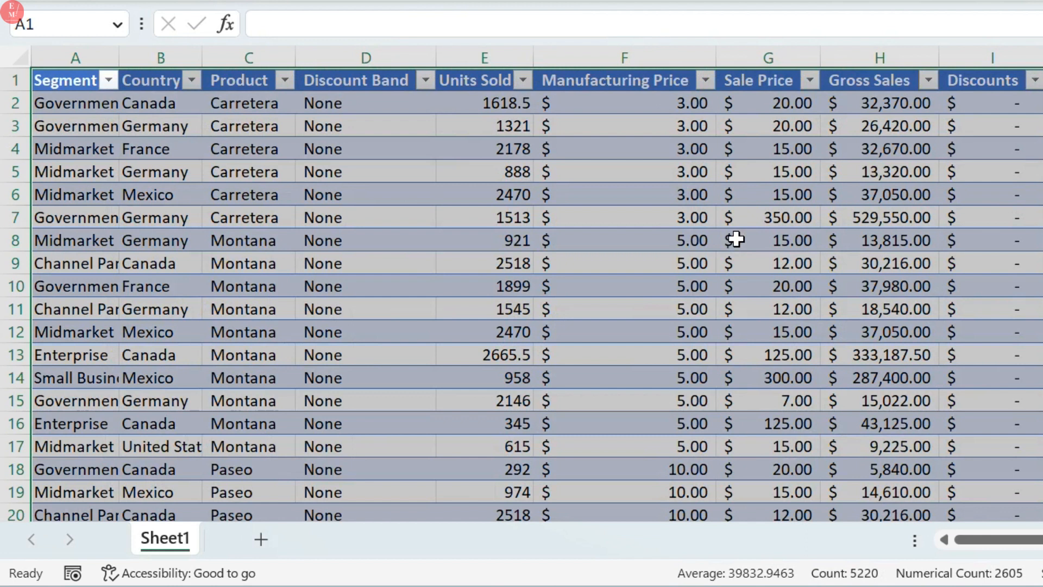
key(alt+n)
key(v)
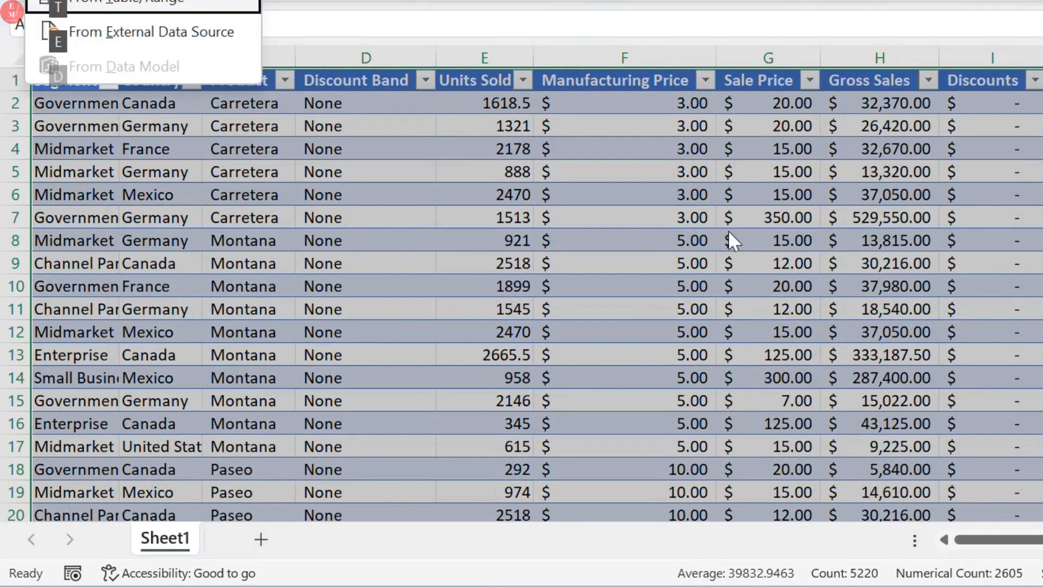
key(t)
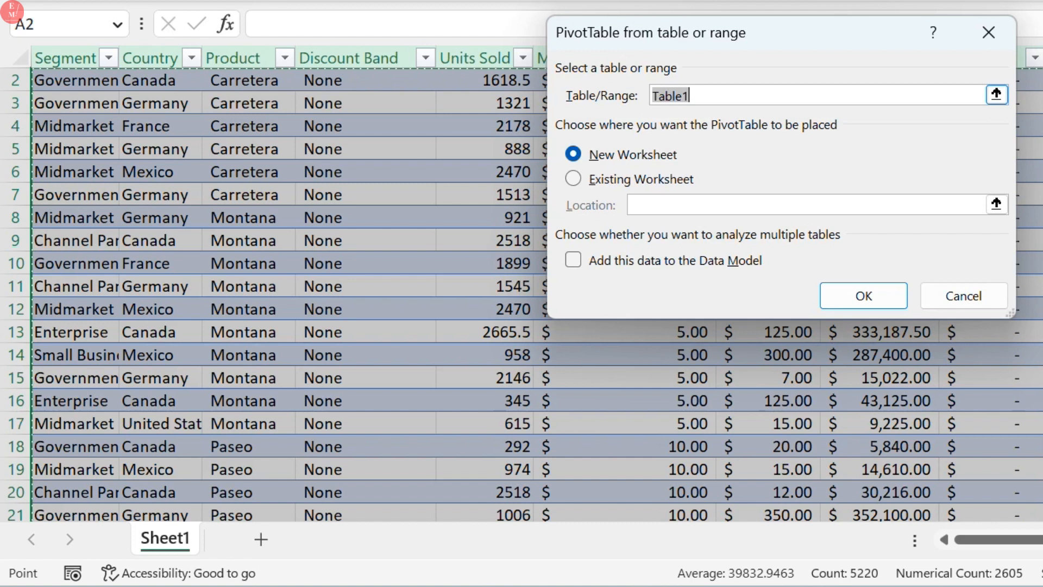
click(851, 302)
Add the Segment, Product, Units Sold, Sale Price, Gross Sales and Discounts fields to the PivotTable
click(166, 291)
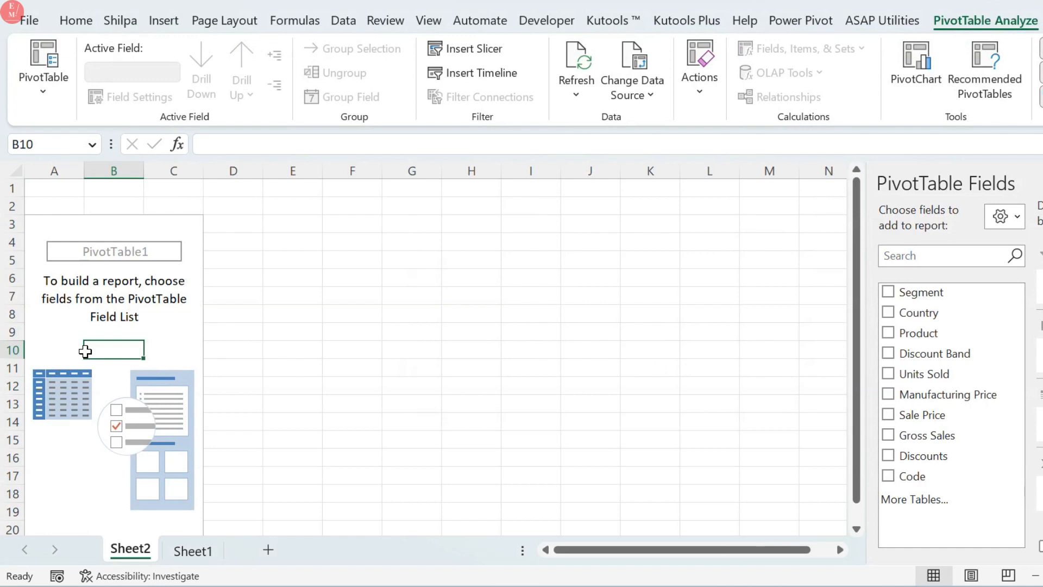
click(887, 292)
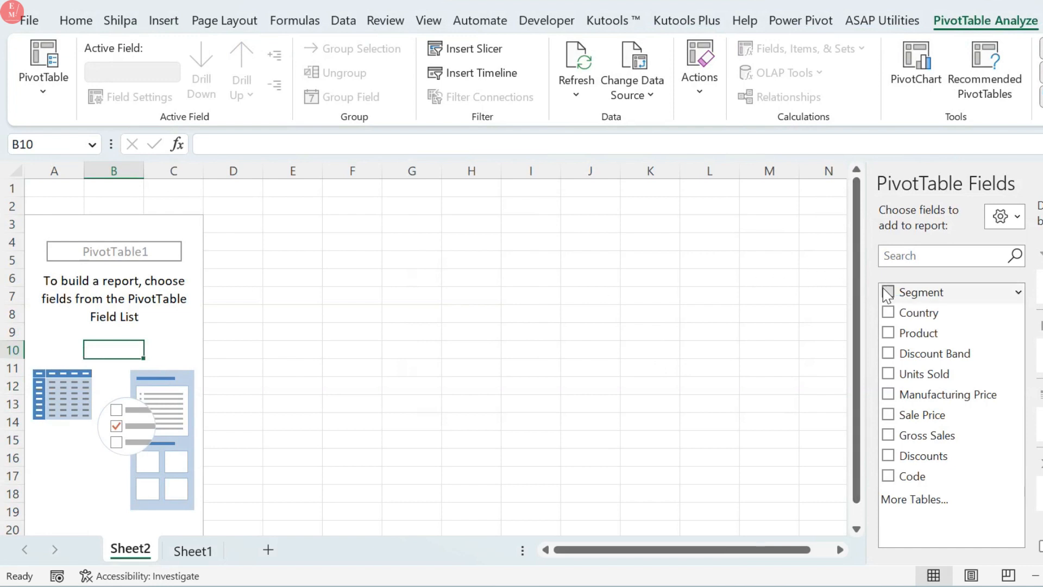
click(886, 333)
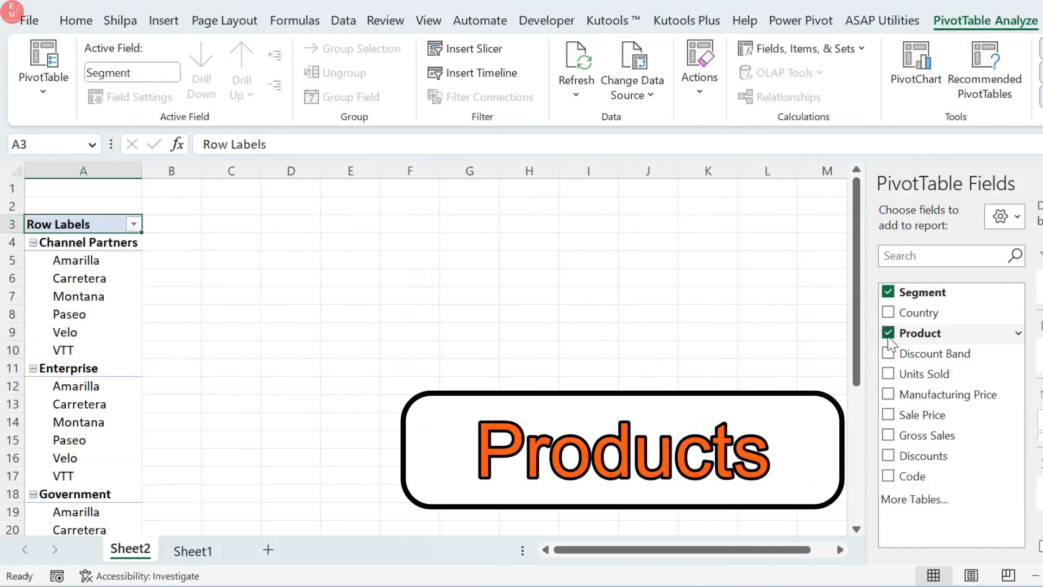
click(888, 373)
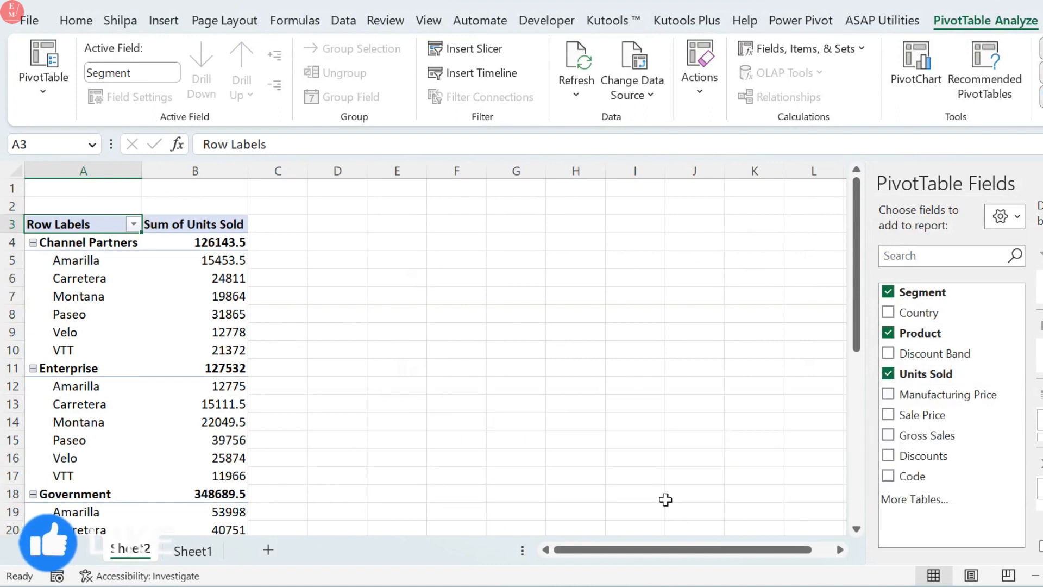
click(888, 415)
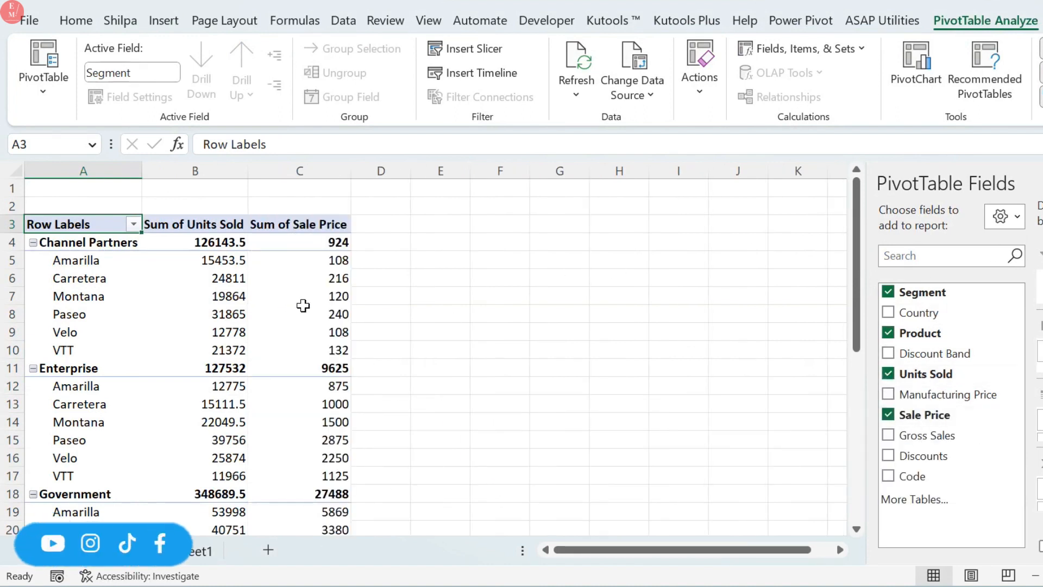
click(888, 436)
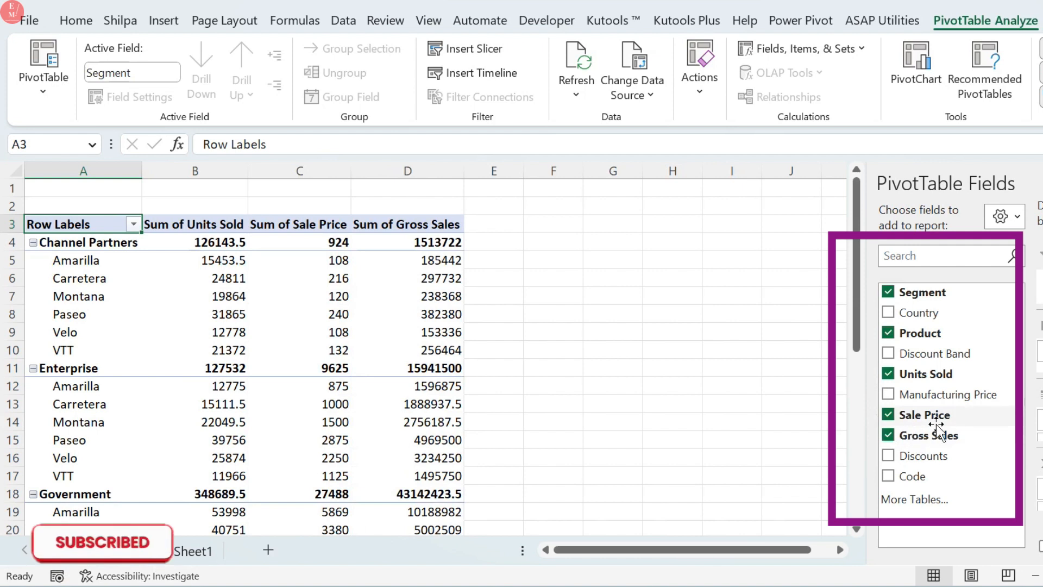
click(888, 456)
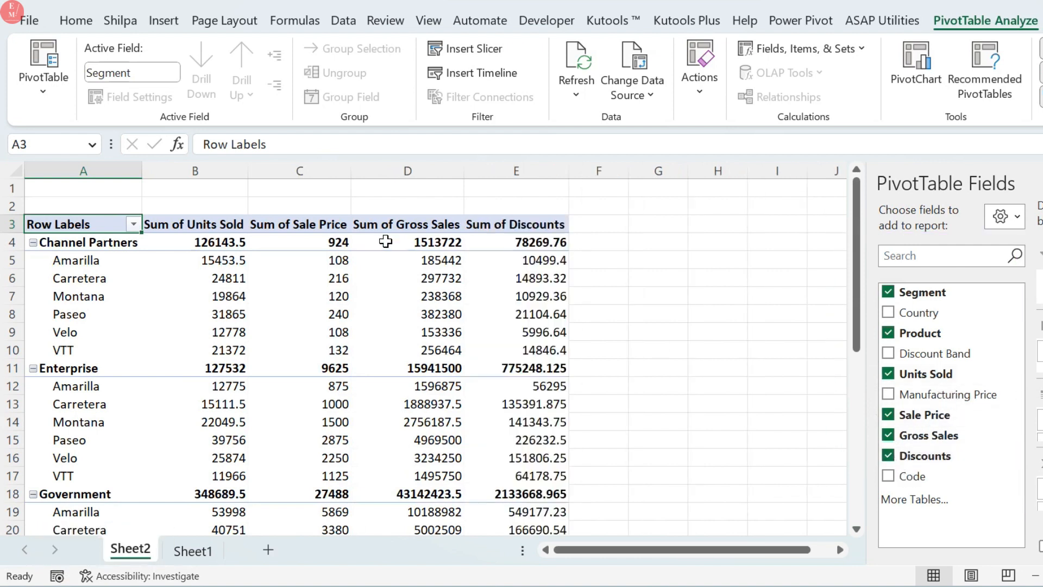
Look through the PivotTable's segment groups and their products, from Channel Partners down to Small Business
mouse_move(387, 241)
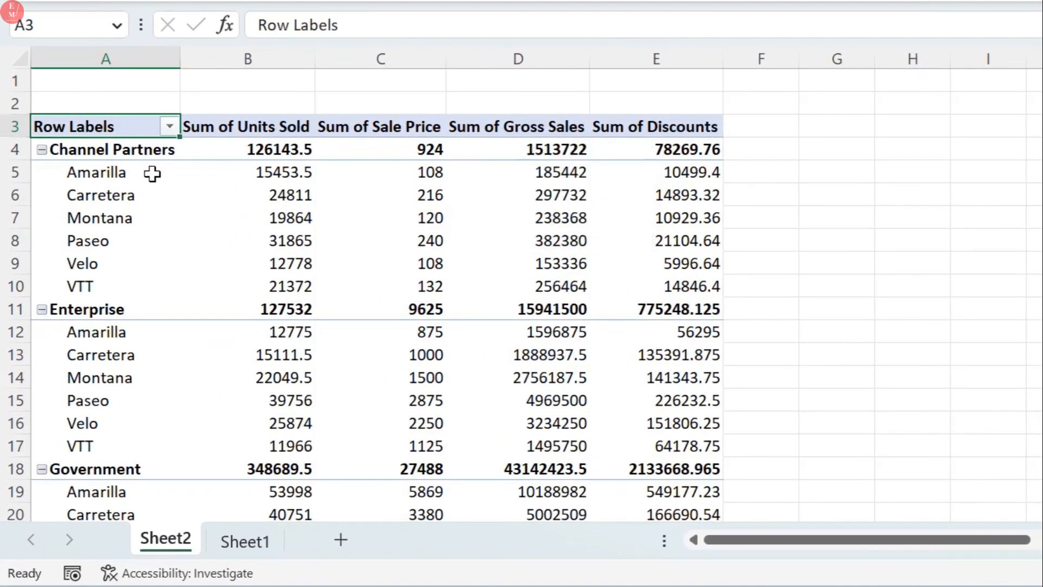
key(Down)
scroll(147, 257, down, 2)
scroll(148, 256, down, 5)
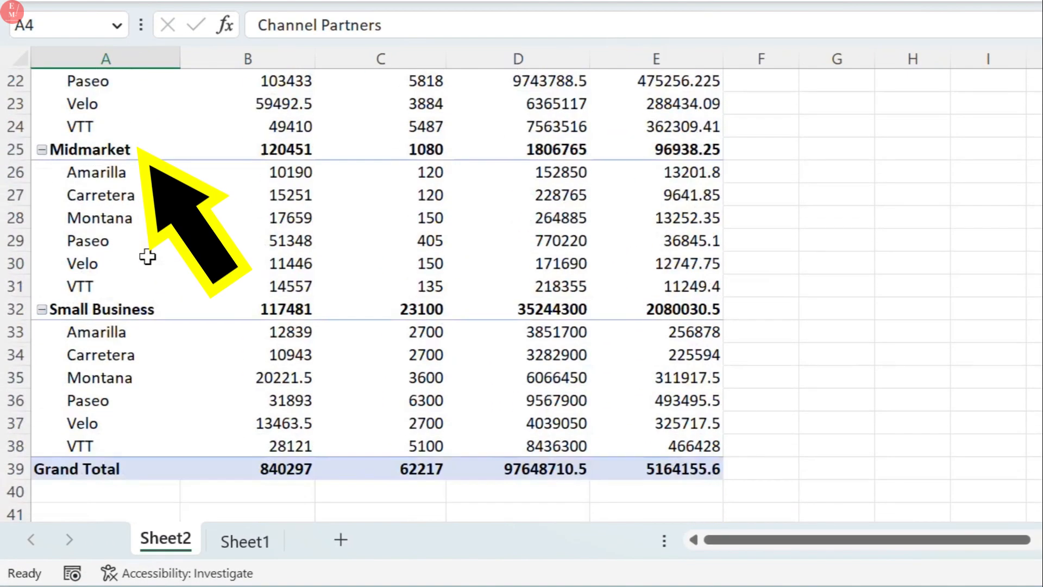
click(136, 152)
click(116, 313)
scroll(269, 324, up, 7)
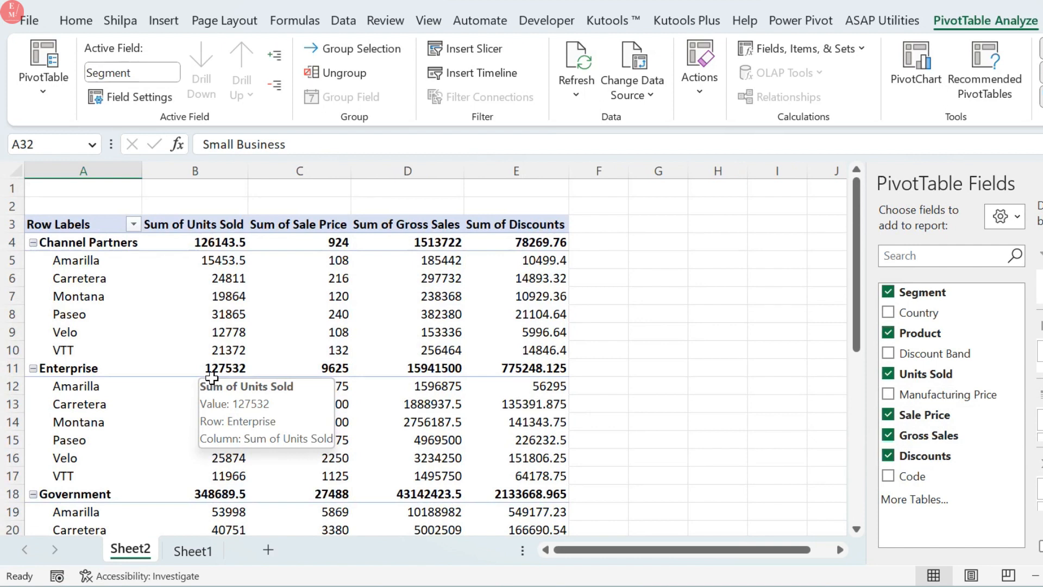
Move the Segment field into the PivotTable's Filters area
drag(957, 294, 1042, 284)
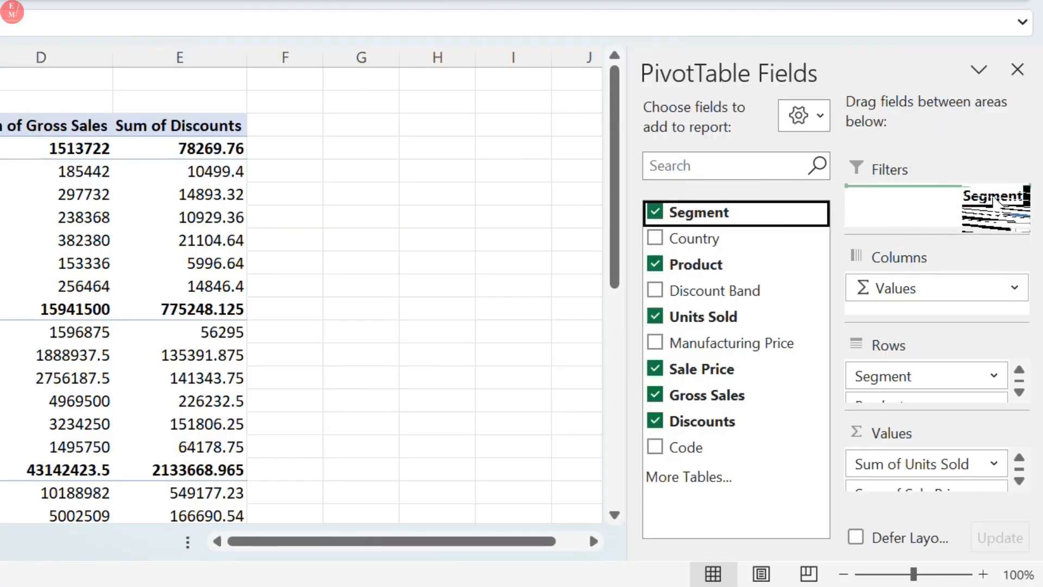
drag(996, 202, 947, 221)
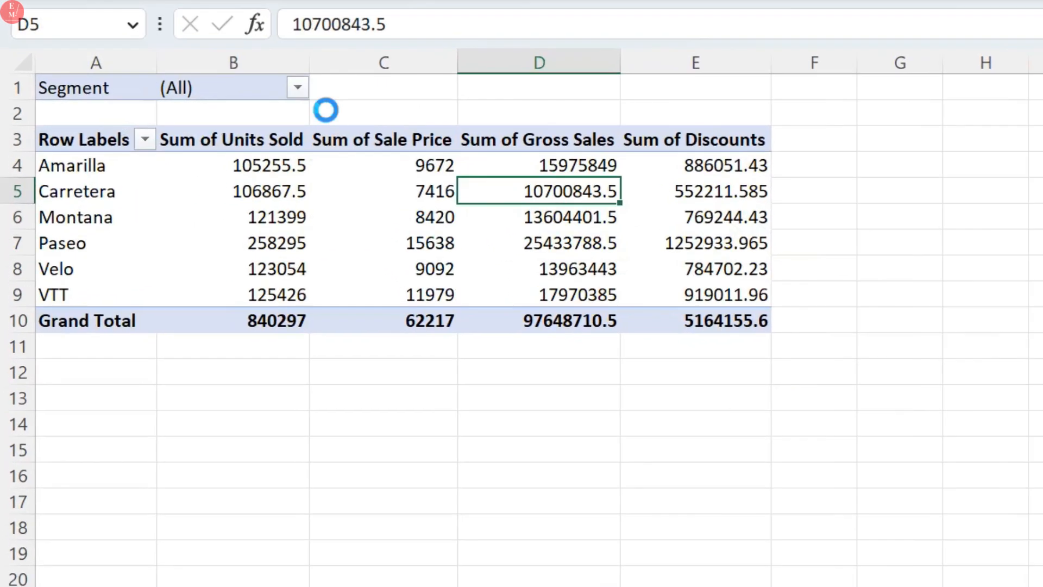
Enable multiple-item selection in the Segment report filter and show only Channel Partners
click(206, 188)
click(92, 388)
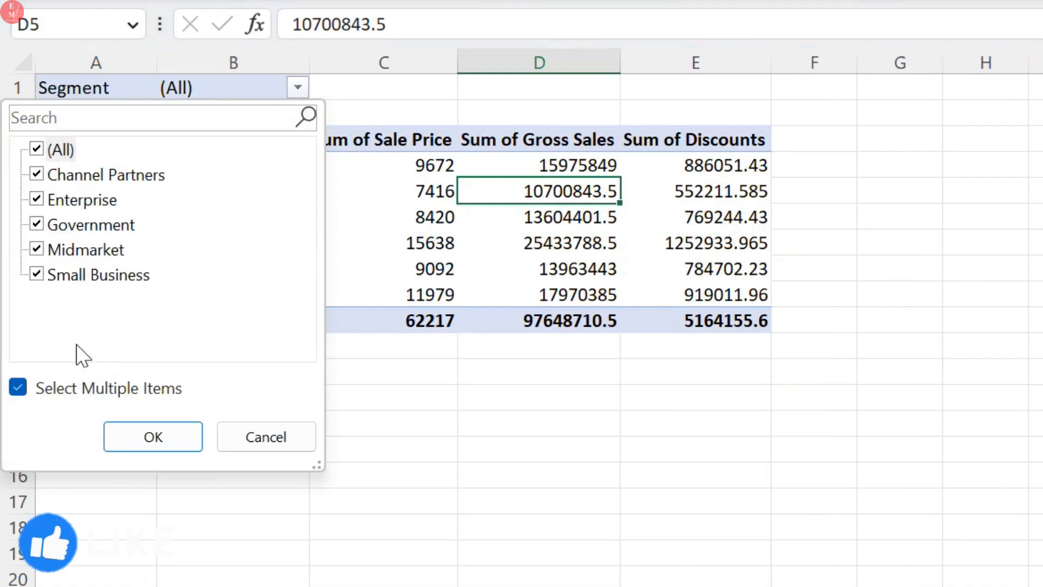
click(37, 148)
click(36, 175)
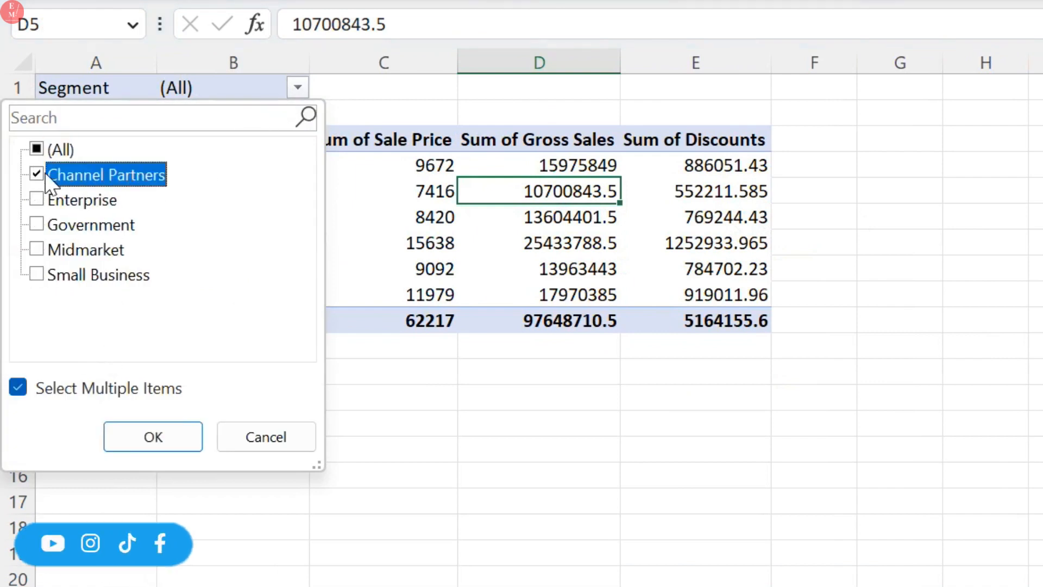
click(180, 435)
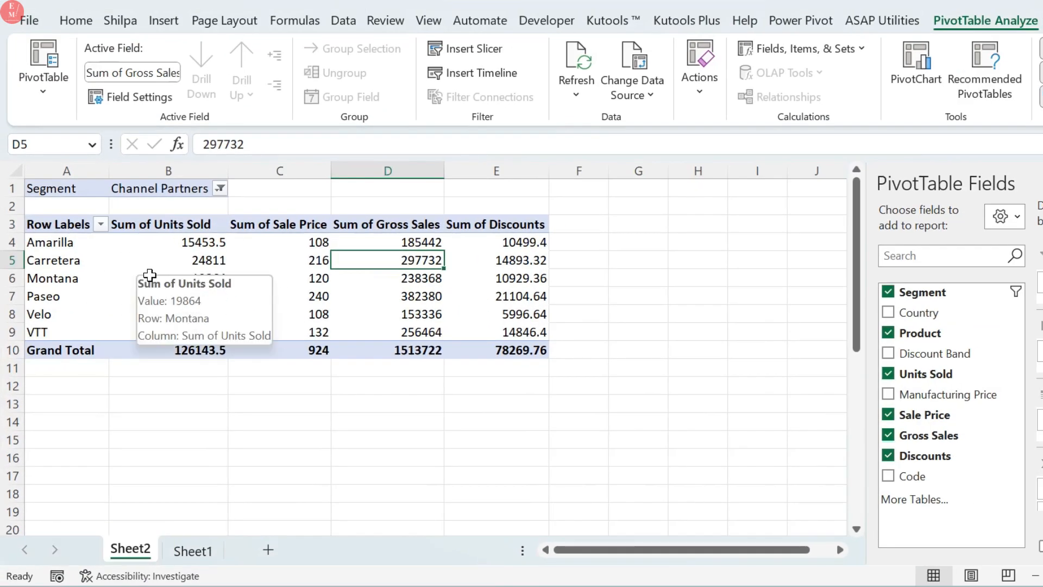
Duplicate Sheet2 in front of Sheet1 and filter the copy's Segment to Enterprise only
drag(129, 552, 174, 557)
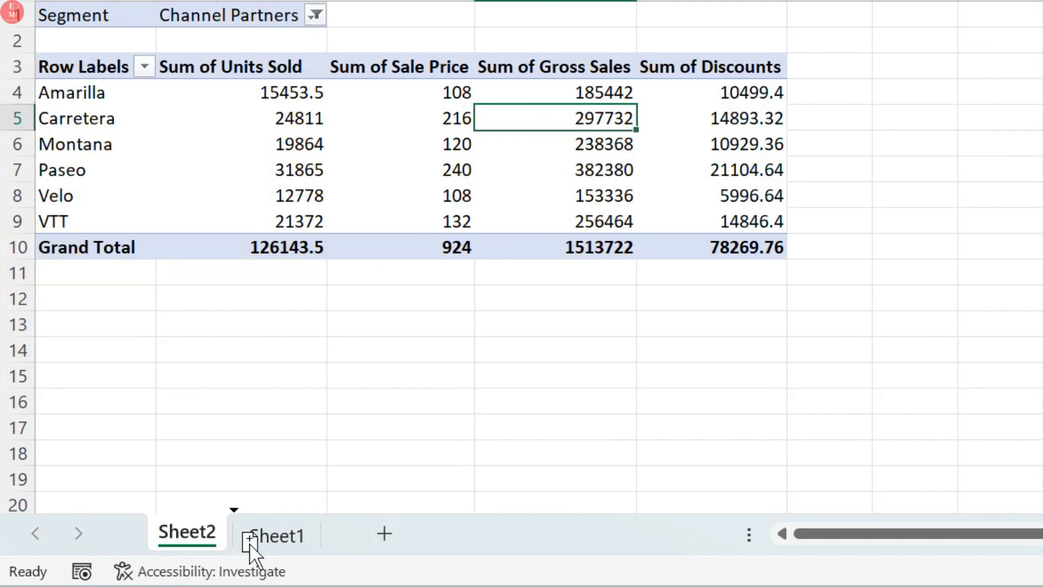
drag(250, 545, 244, 534)
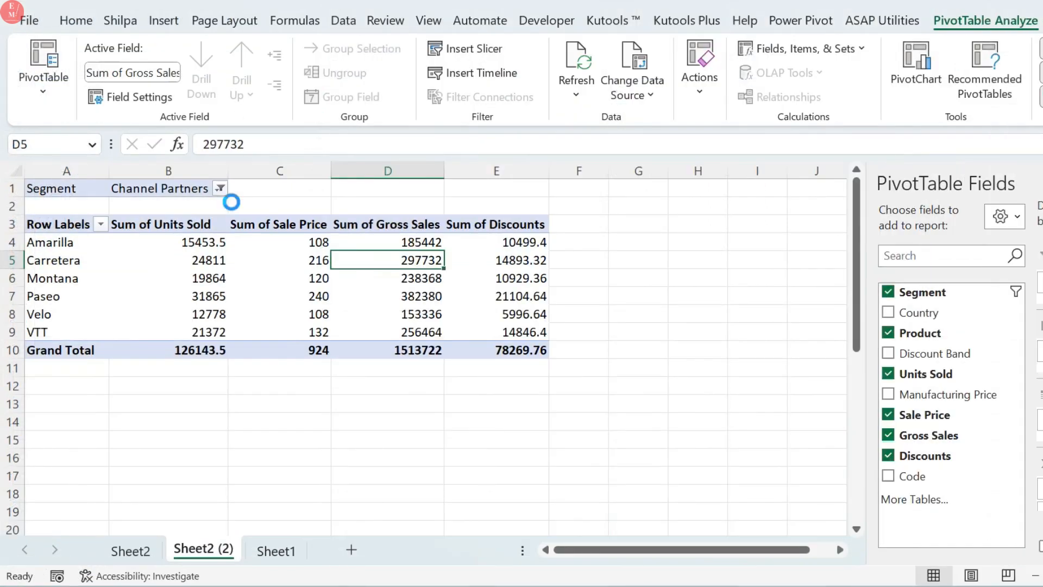
click(220, 188)
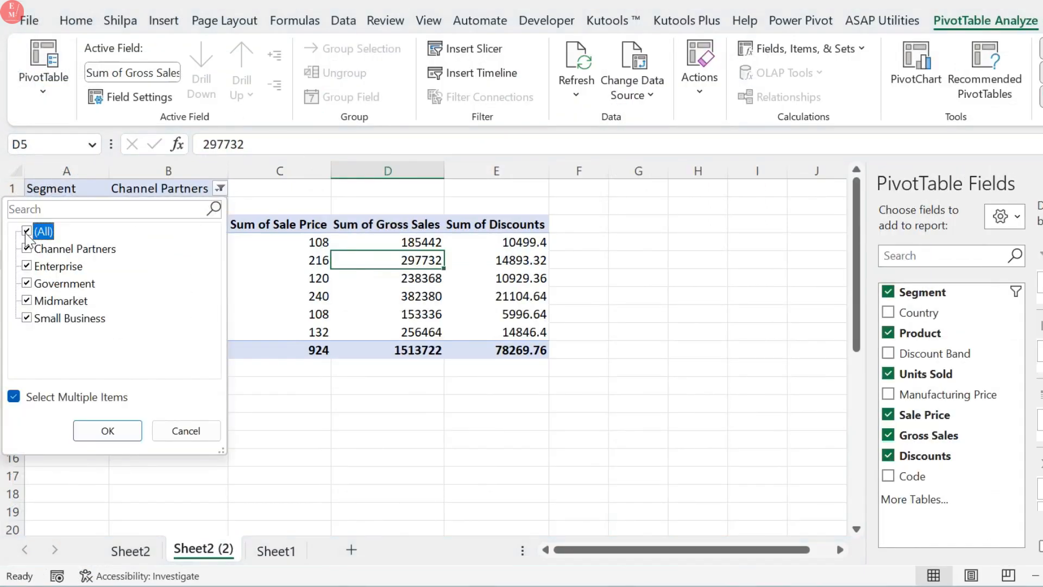
click(27, 231)
click(26, 266)
click(107, 430)
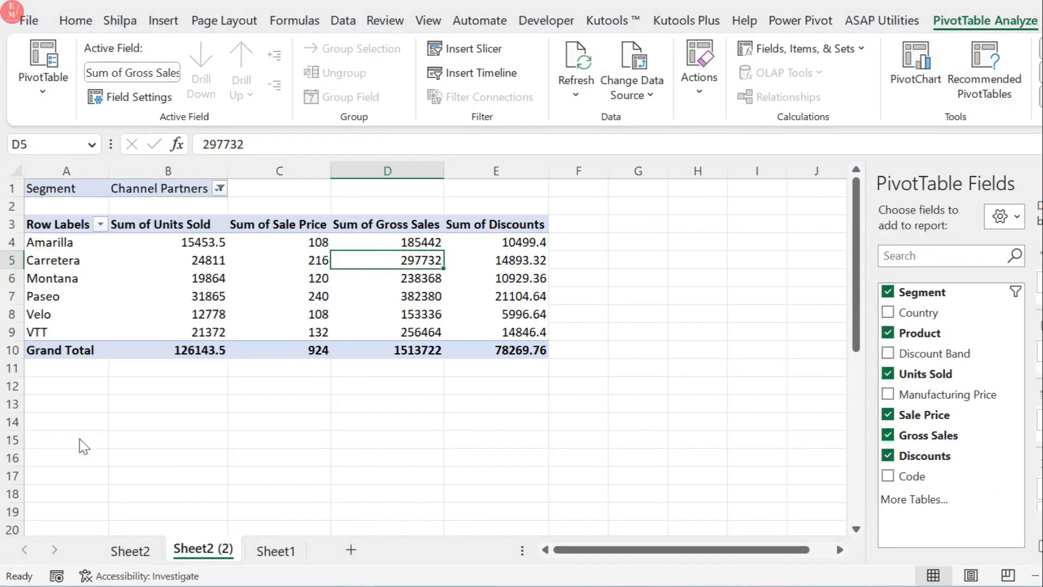
Compare Sheet2 with its filtered copy and delete the Sheet2 (2) worksheet
click(125, 551)
click(195, 552)
click(133, 551)
click(195, 553)
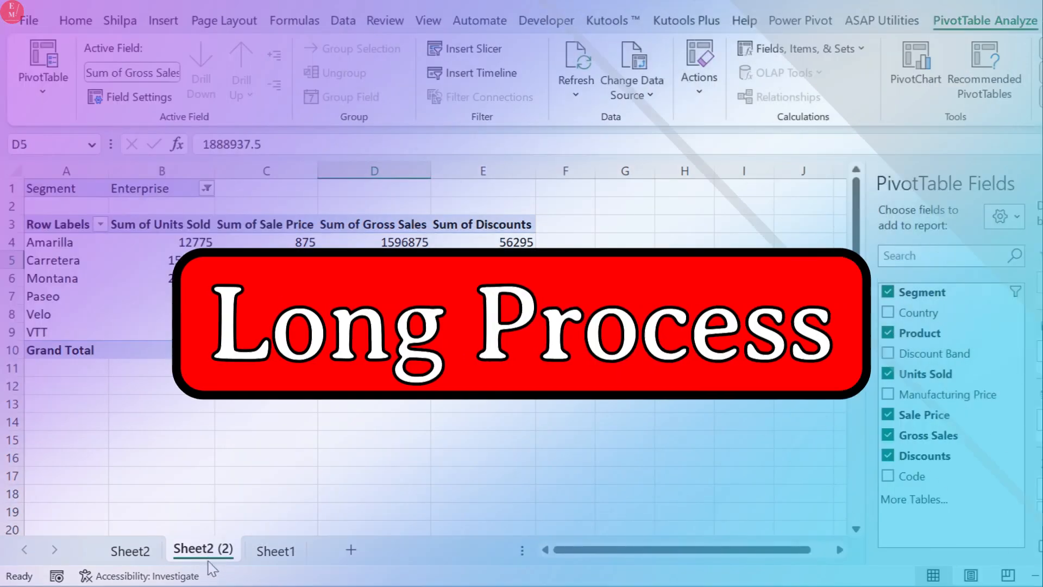
right_click(213, 550)
click(292, 298)
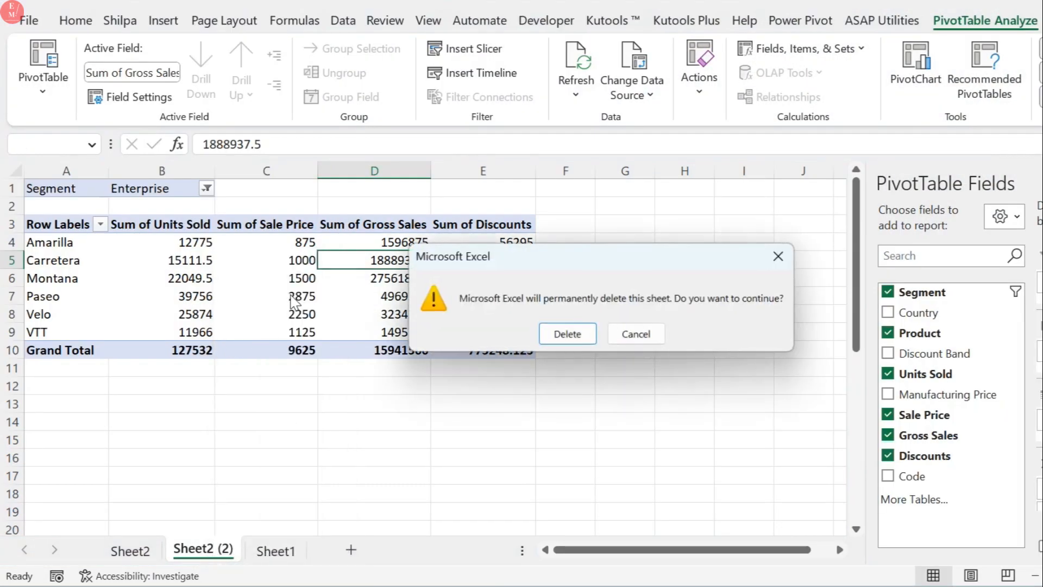
click(577, 337)
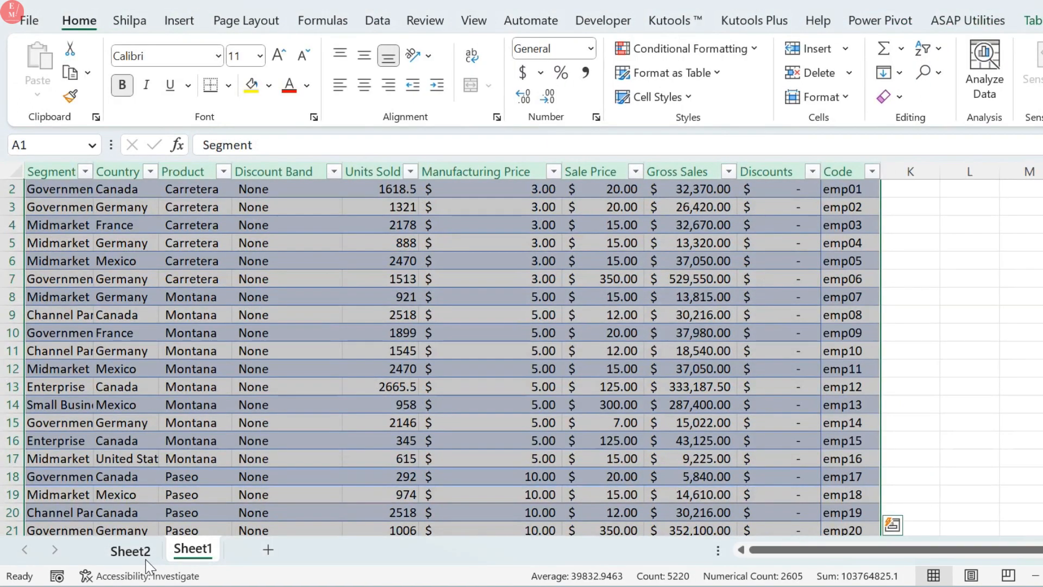
Reset the Segment report filter on Sheet2 to show all segments
click(130, 549)
click(220, 189)
click(51, 399)
click(52, 399)
click(27, 232)
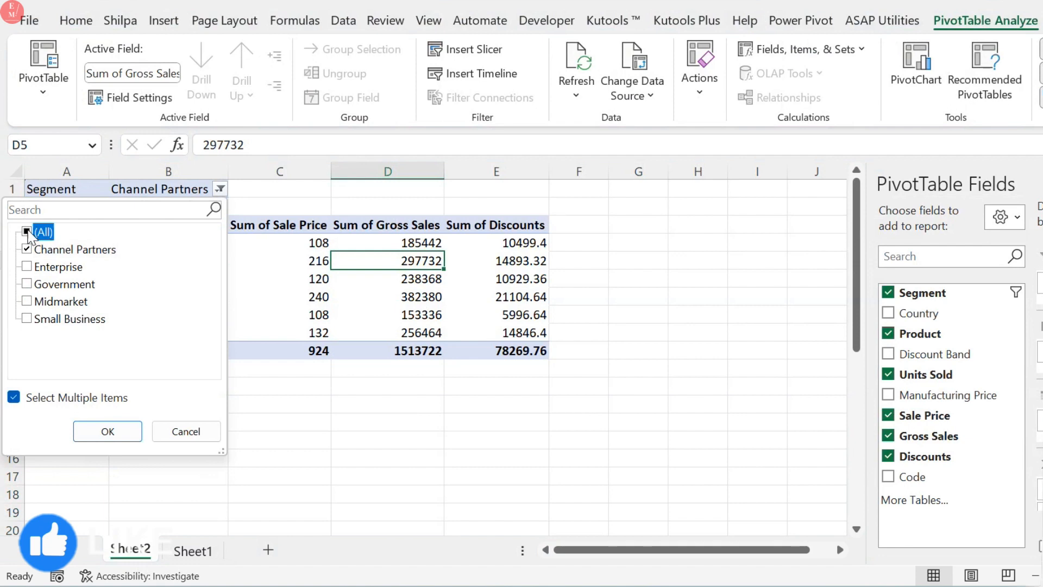
click(107, 431)
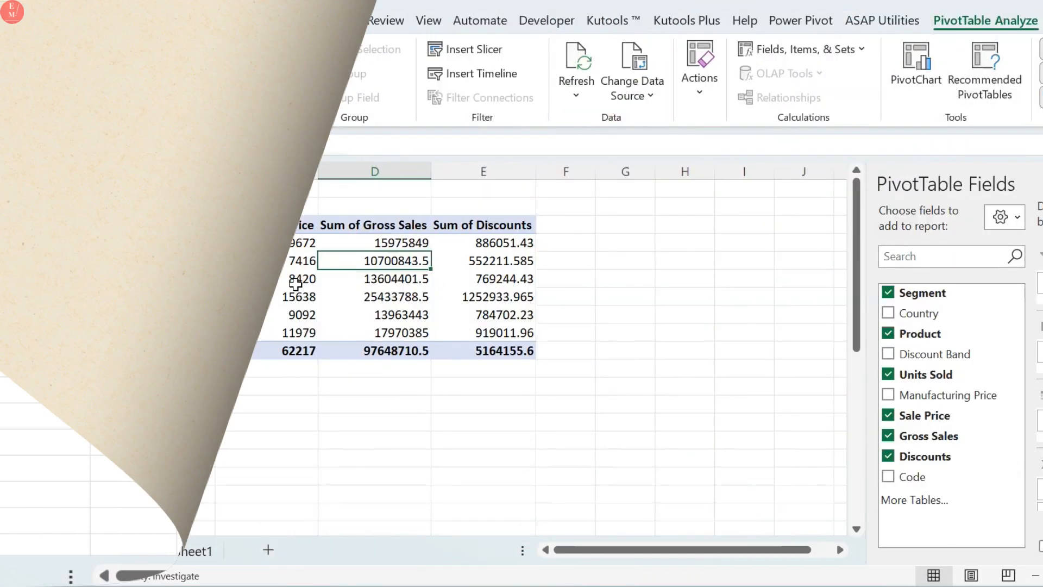
Generate a separate report filter page for every Segment item from the Sheet2 PivotTable
mouse_move(246, 298)
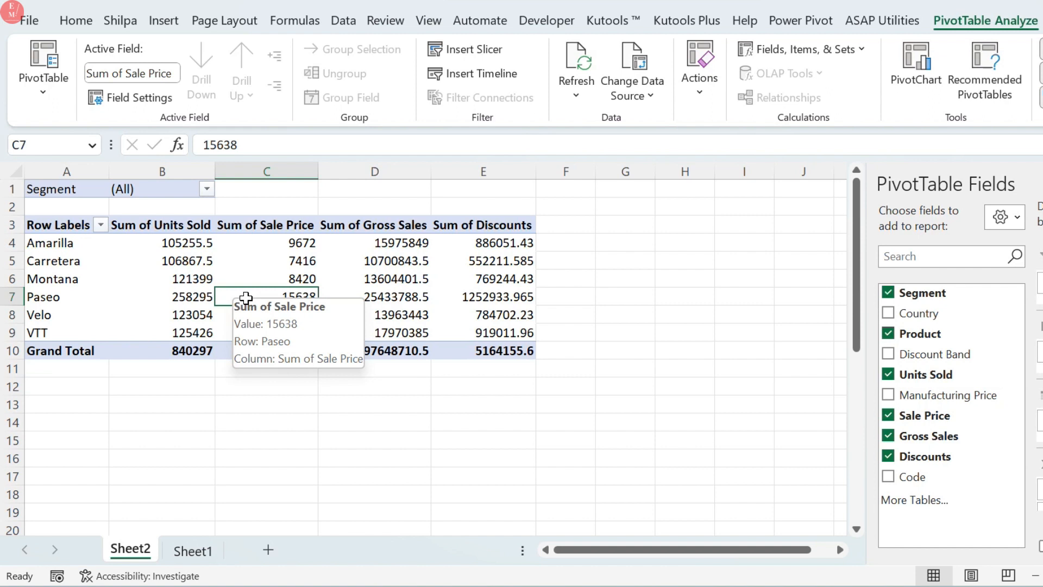
click(380, 297)
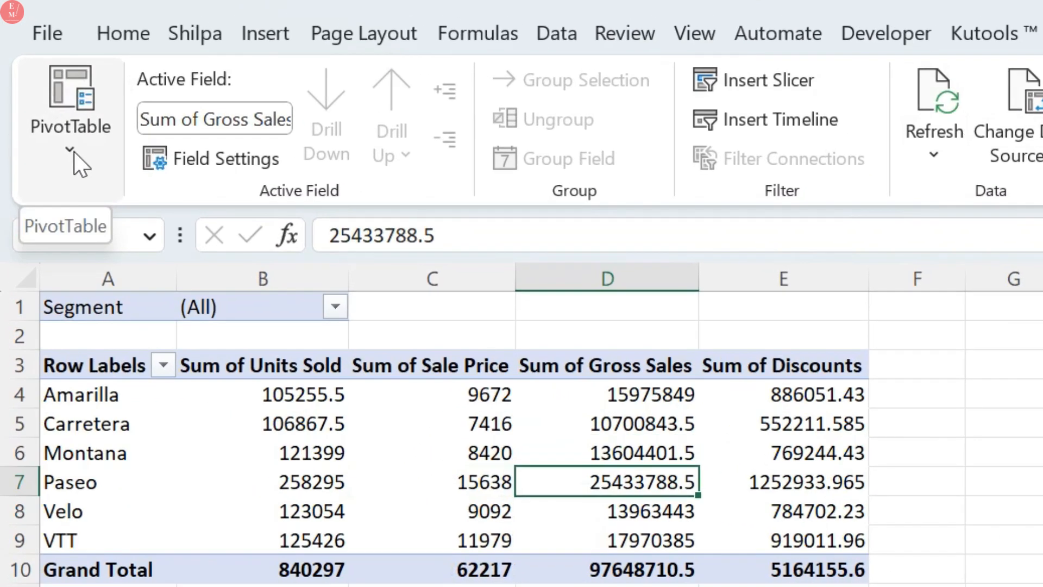
click(74, 151)
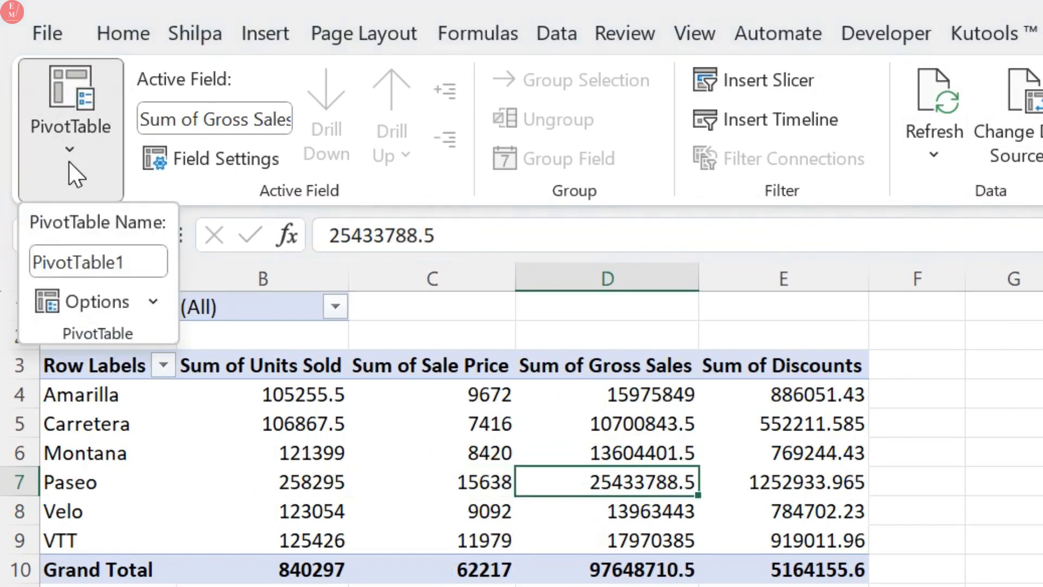
click(157, 306)
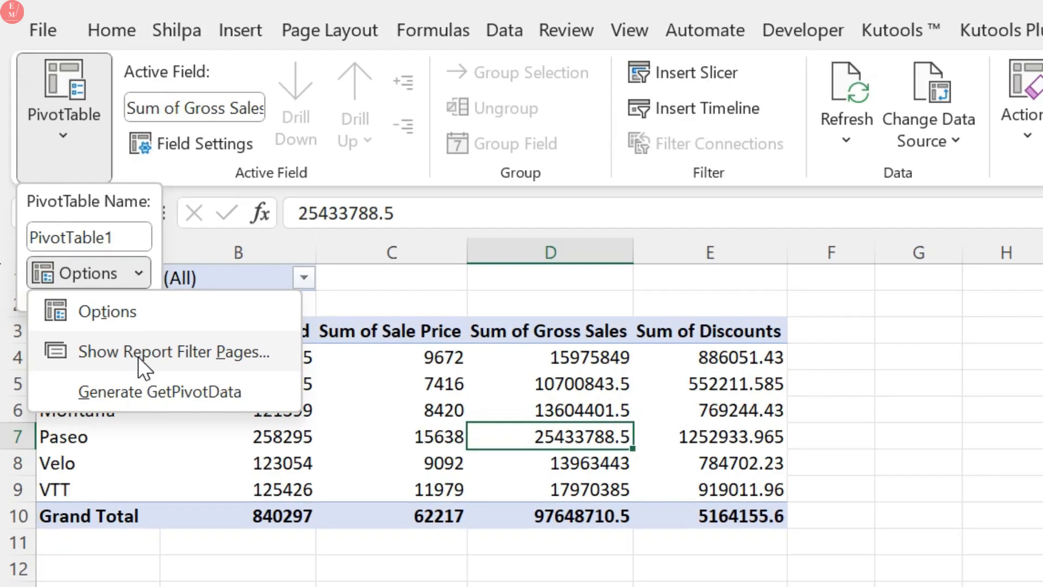
click(158, 405)
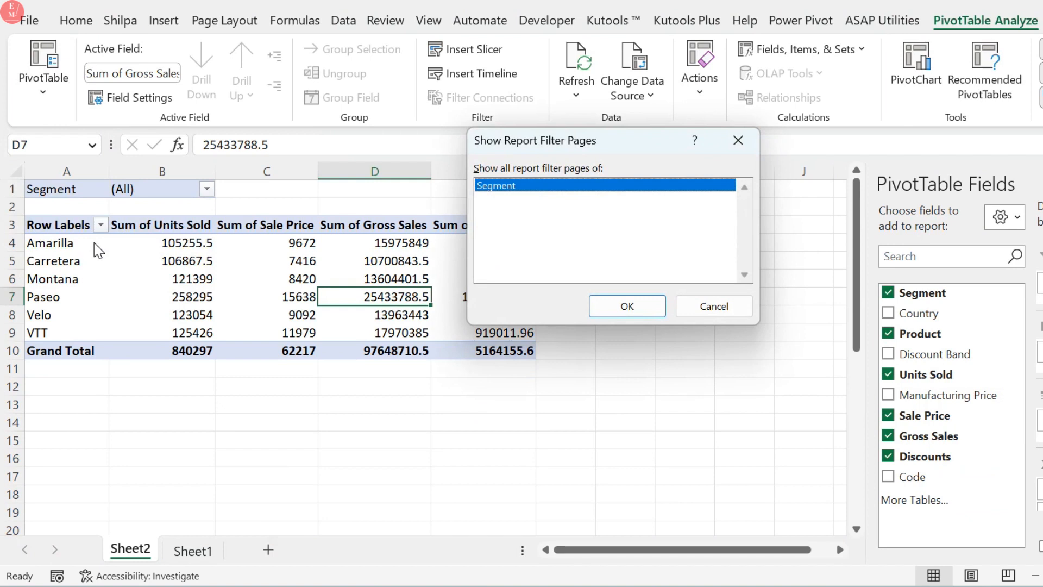
drag(519, 140, 337, 280)
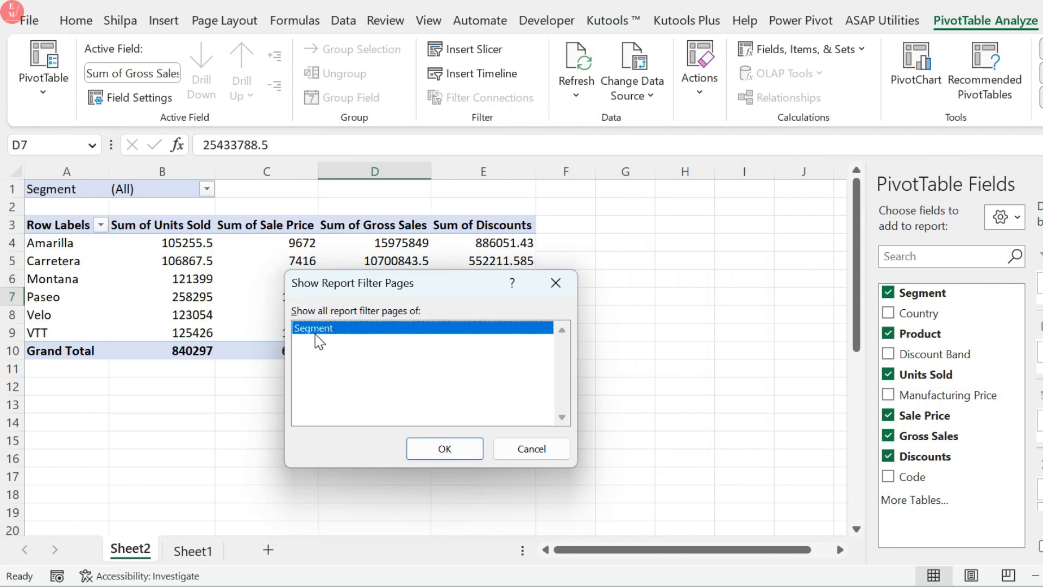
click(467, 458)
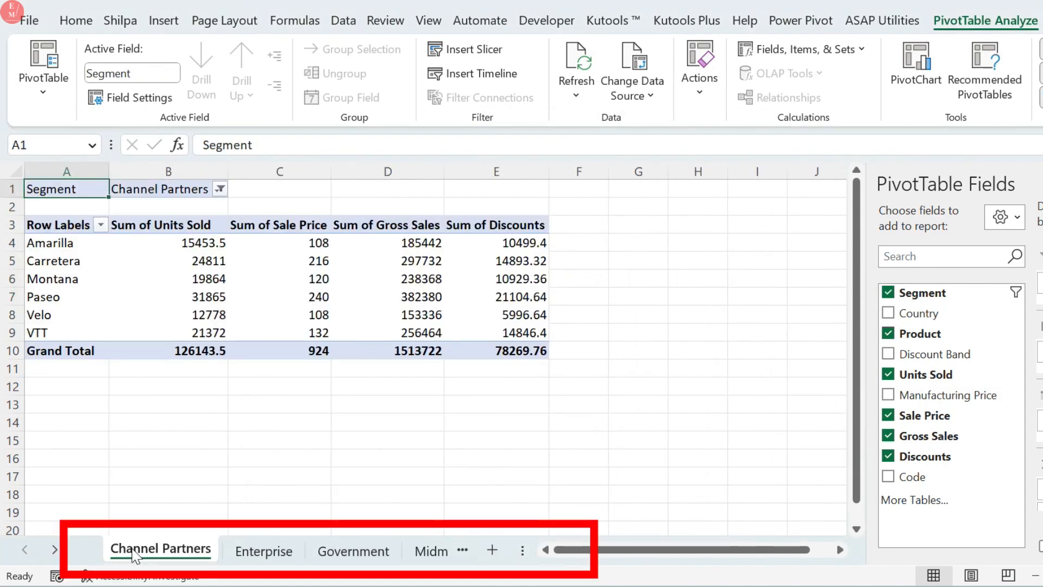
Review the generated segment worksheets and check them against the full PivotTable on Sheet2
click(268, 552)
click(375, 553)
click(406, 555)
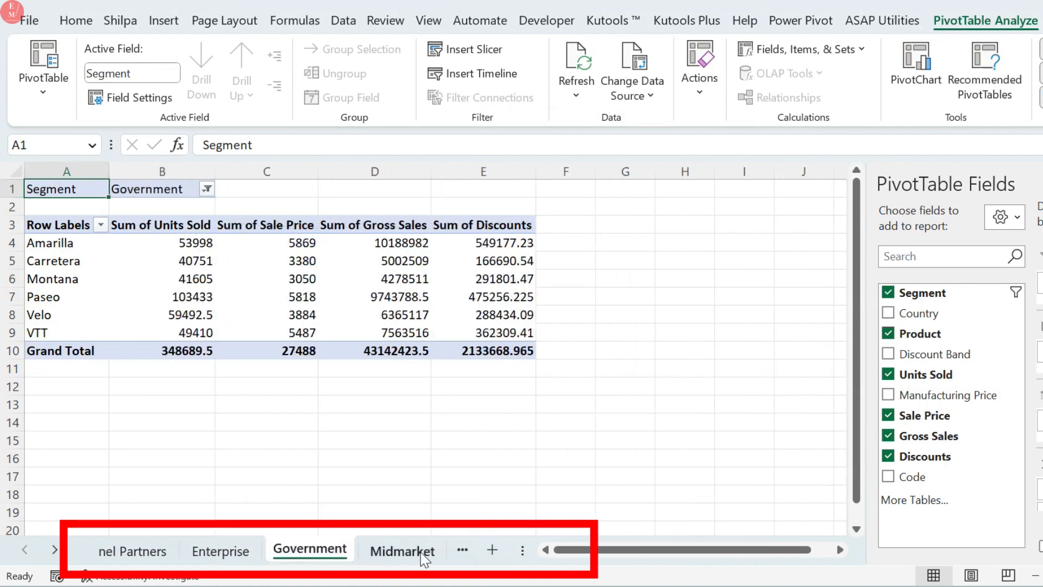
click(422, 554)
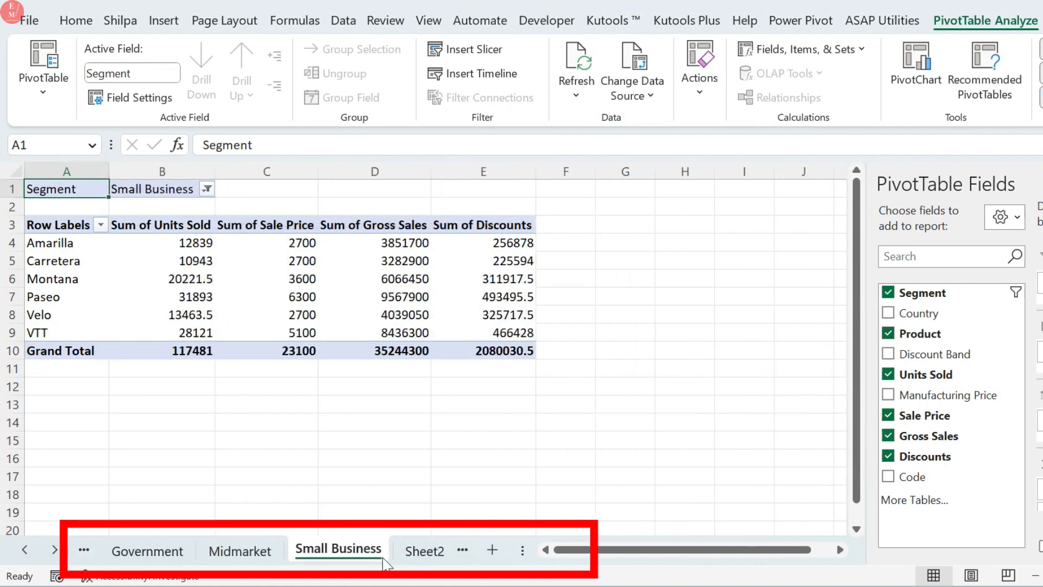
drag(454, 265, 179, 315)
click(266, 332)
click(430, 550)
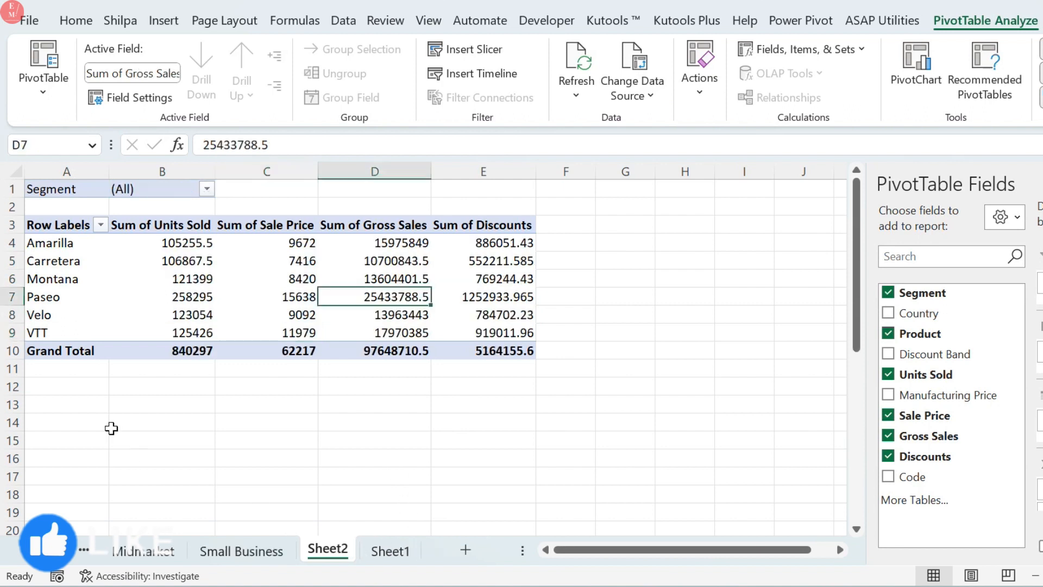
click(205, 260)
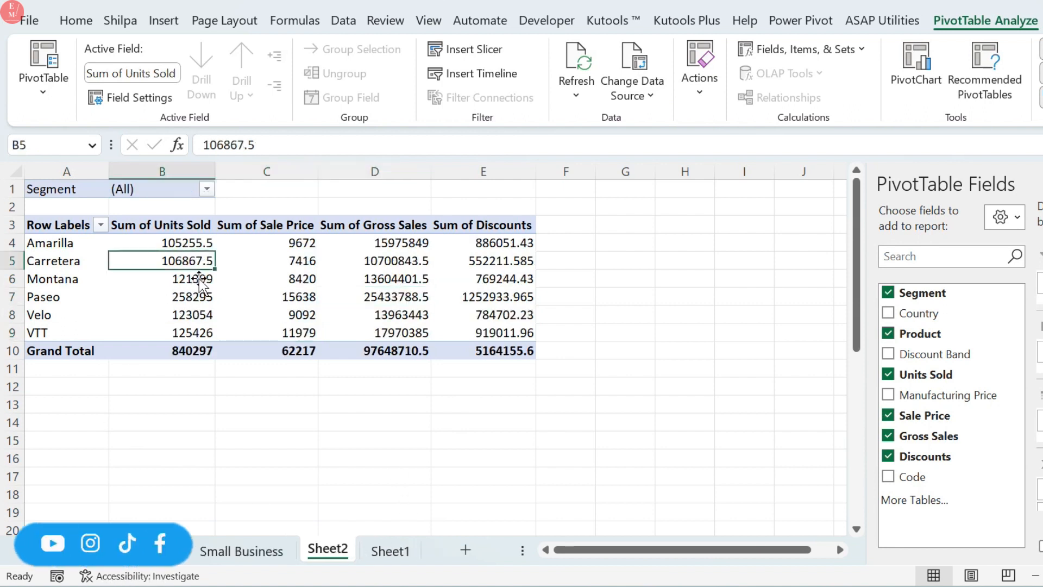
drag(392, 243, 252, 299)
click(267, 297)
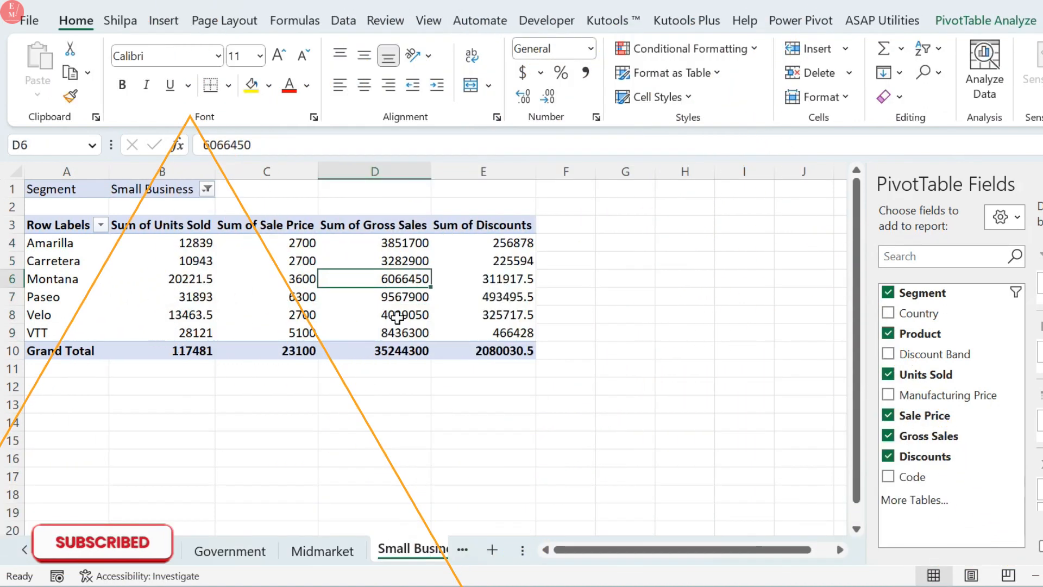